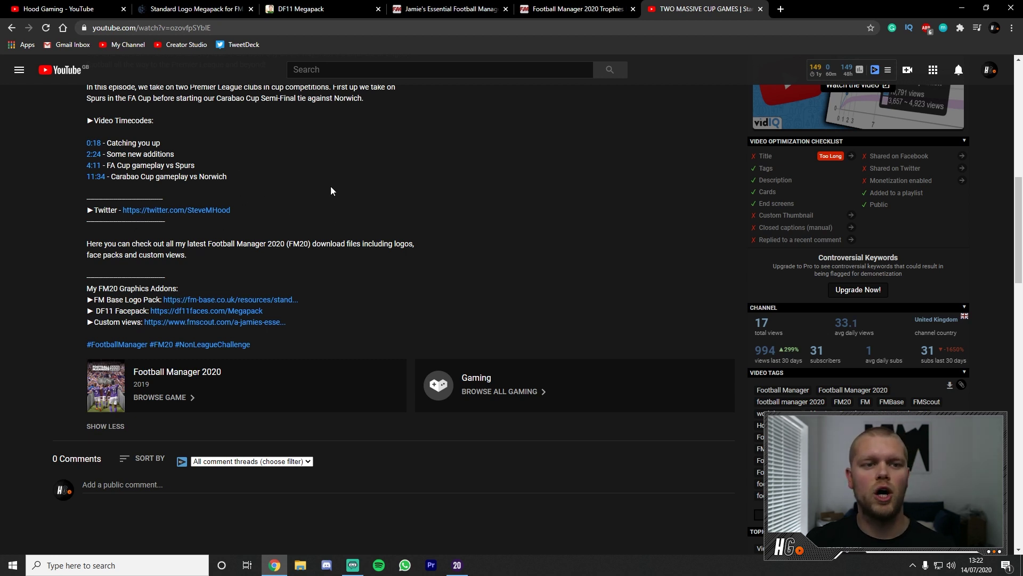
Follow the Standard Logo Megapack for FM20 download link to its StandardLogosPC_MegaPack_20.1_2.zip Google Drive page.
click(194, 9)
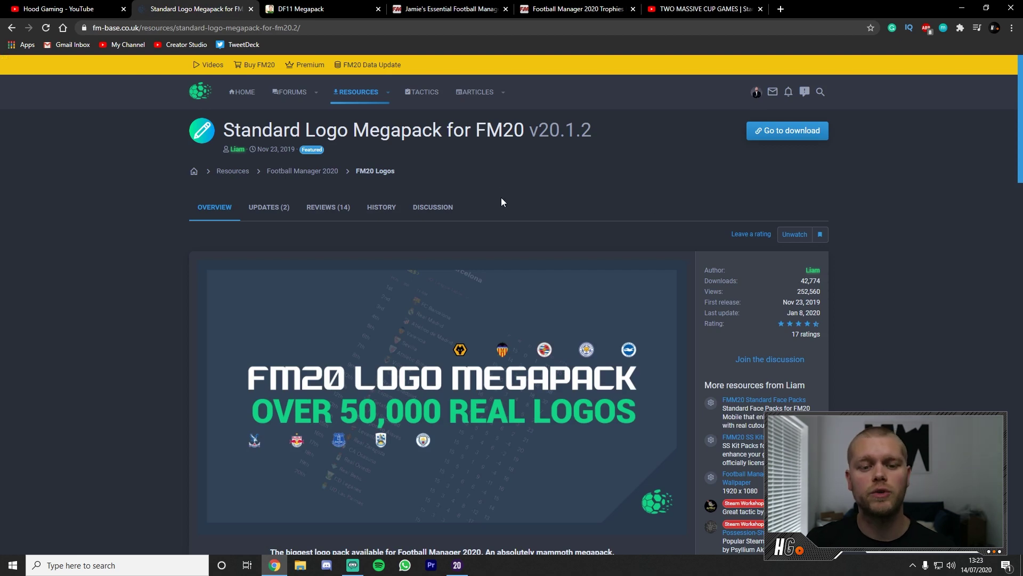
scroll(354, 368, down, 1)
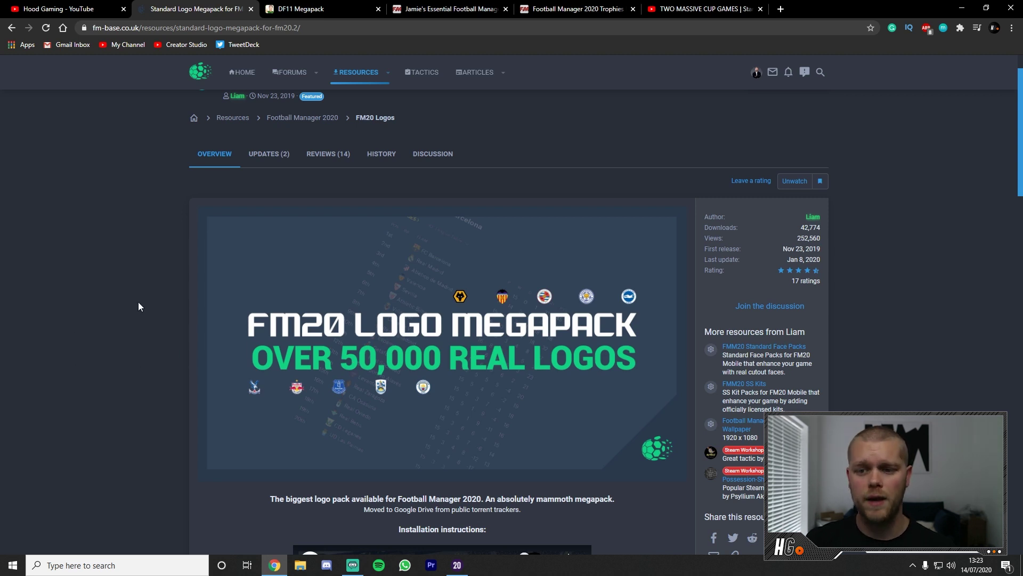
scroll(128, 304, up, 1)
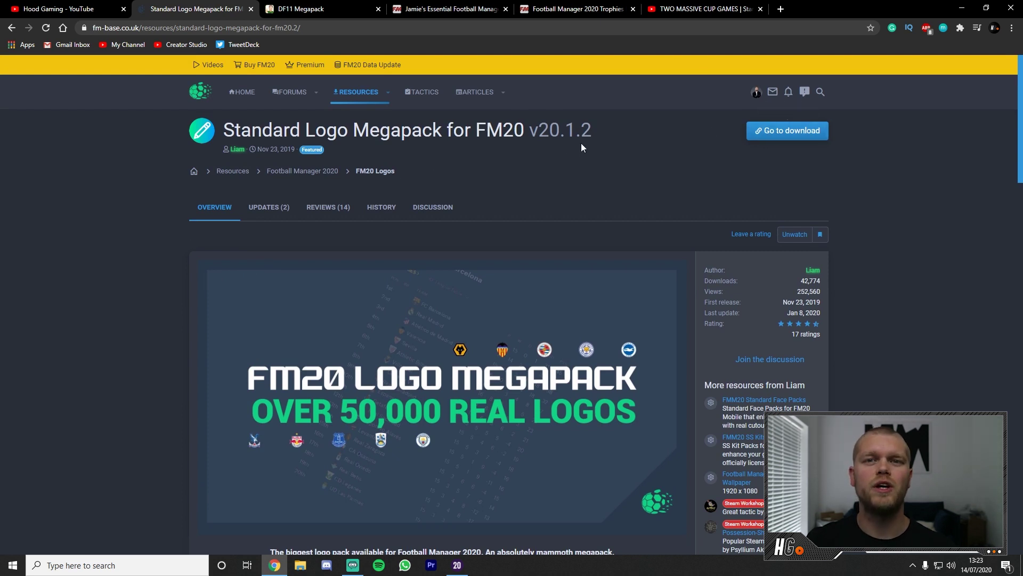
click(781, 134)
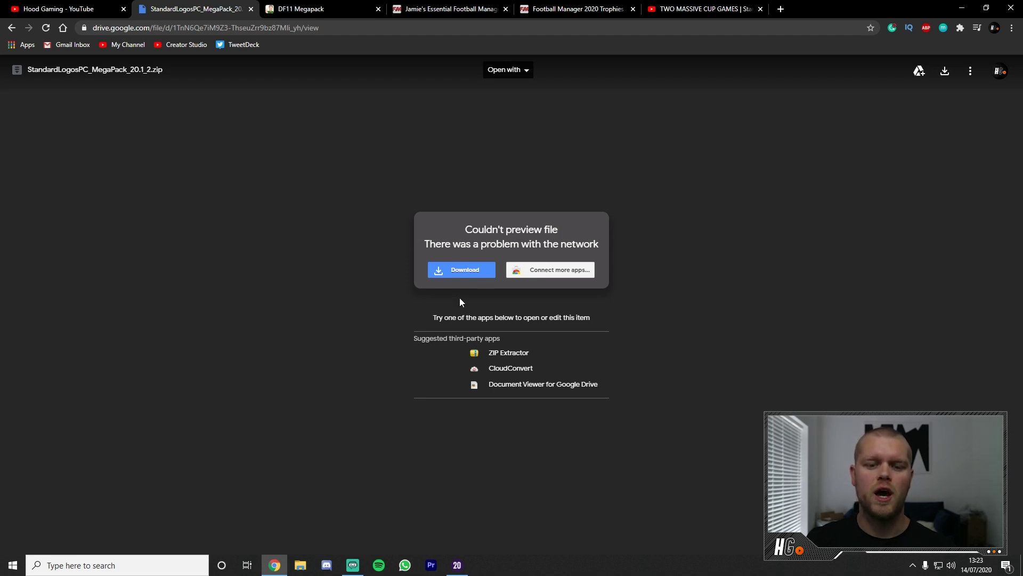
Download the 2.3 GB StandardLogosPC_MegaPack_20.1_2.zip anyway, bypassing Google Drive's virus-scan warning.
click(459, 270)
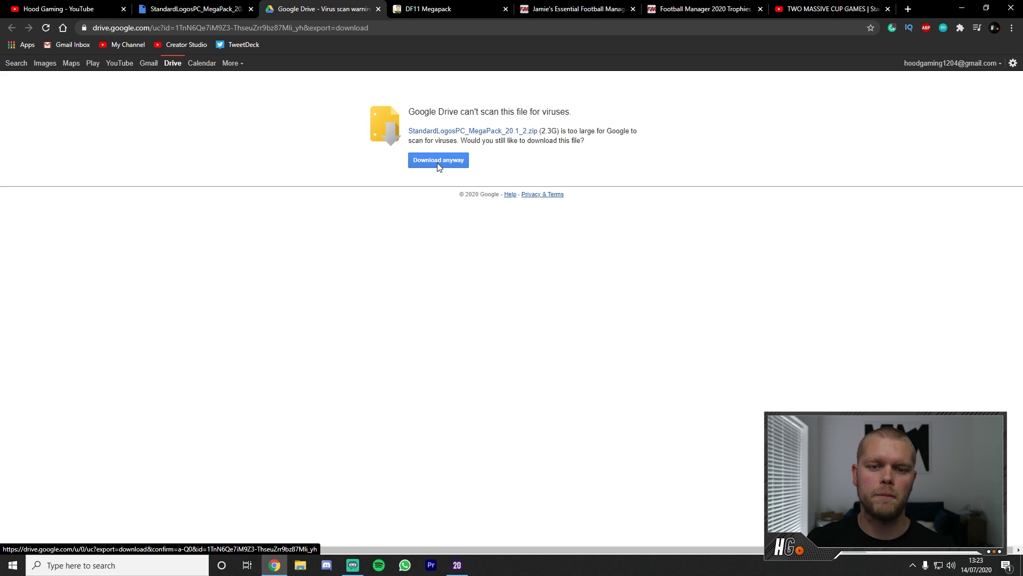
drag(541, 131, 551, 131)
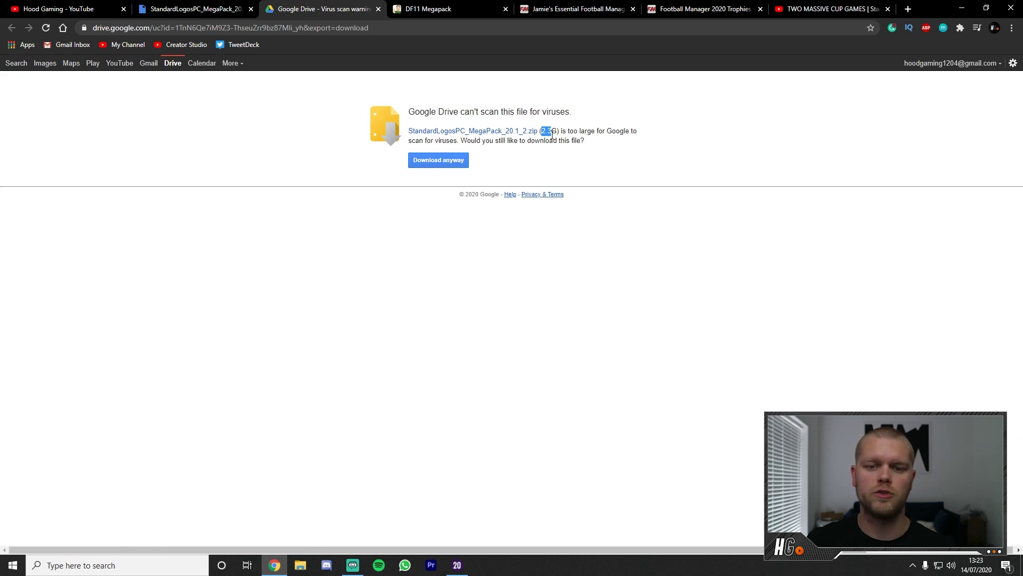
click(481, 179)
click(432, 162)
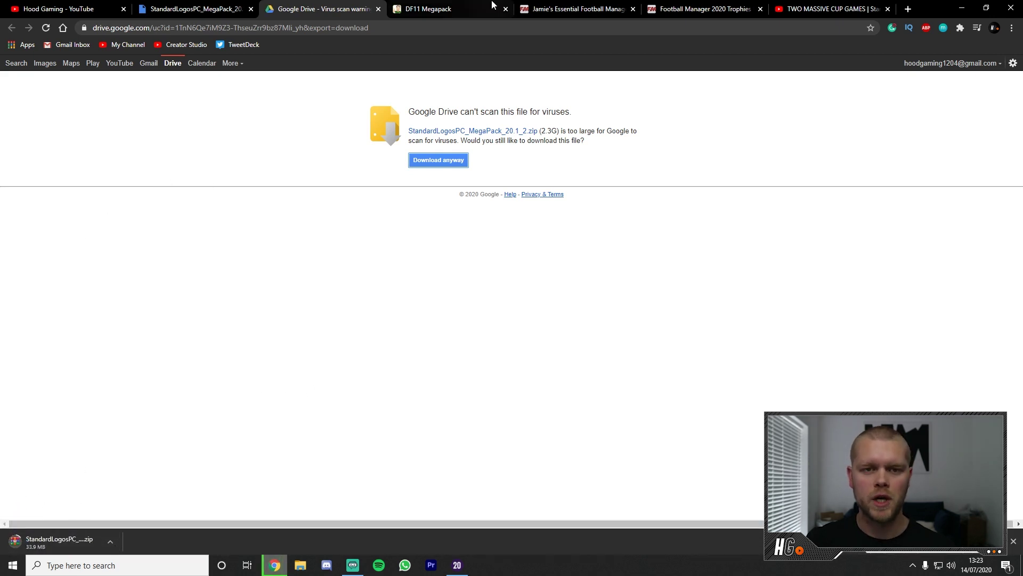
click(461, 15)
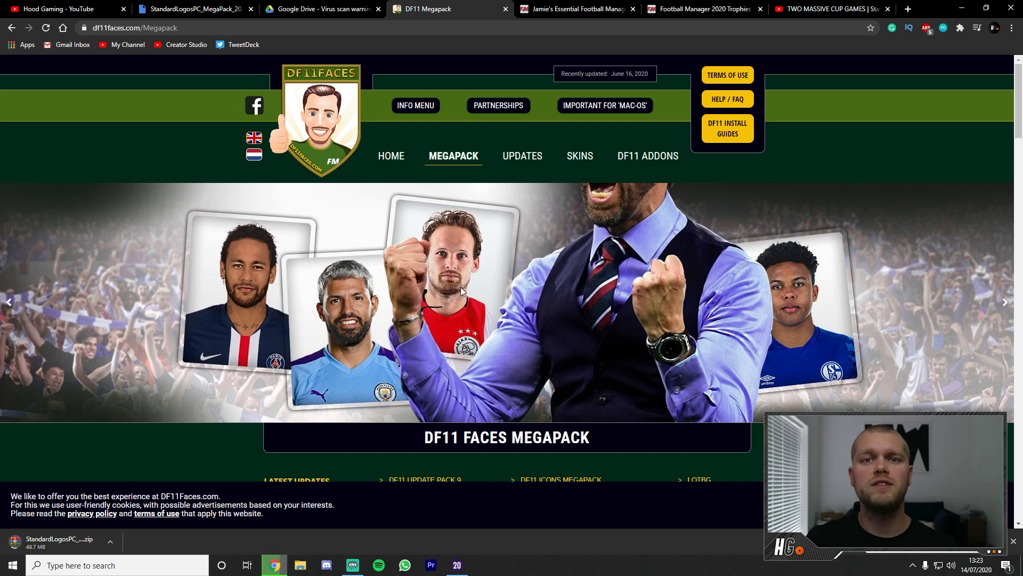
Choose the DF11 Megapack's web download over torrent to reach its RAR parts page.
scroll(868, 274, down, 2)
scroll(856, 299, down, 8)
scroll(855, 301, down, 6)
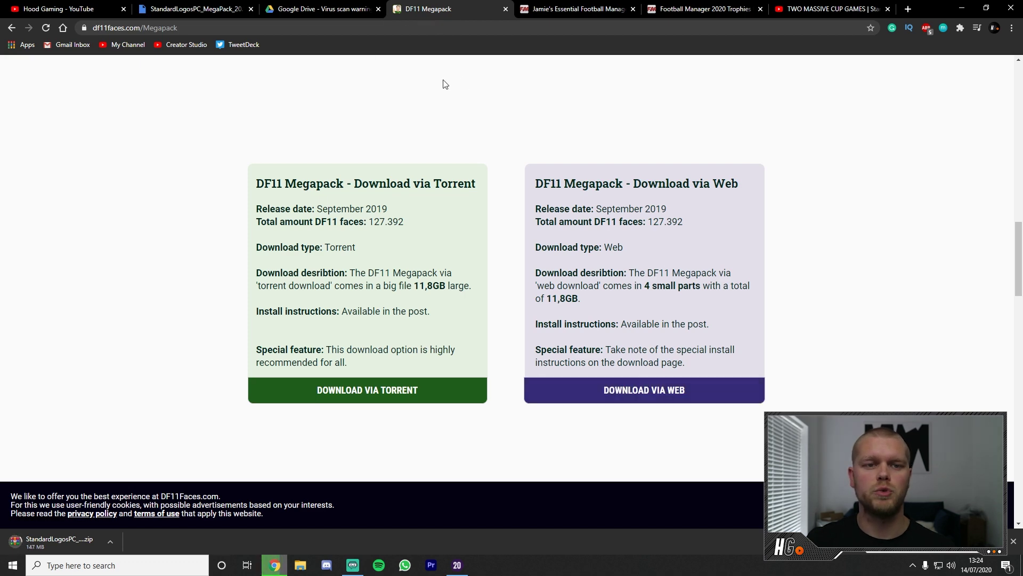
scroll(469, 106, up, 15)
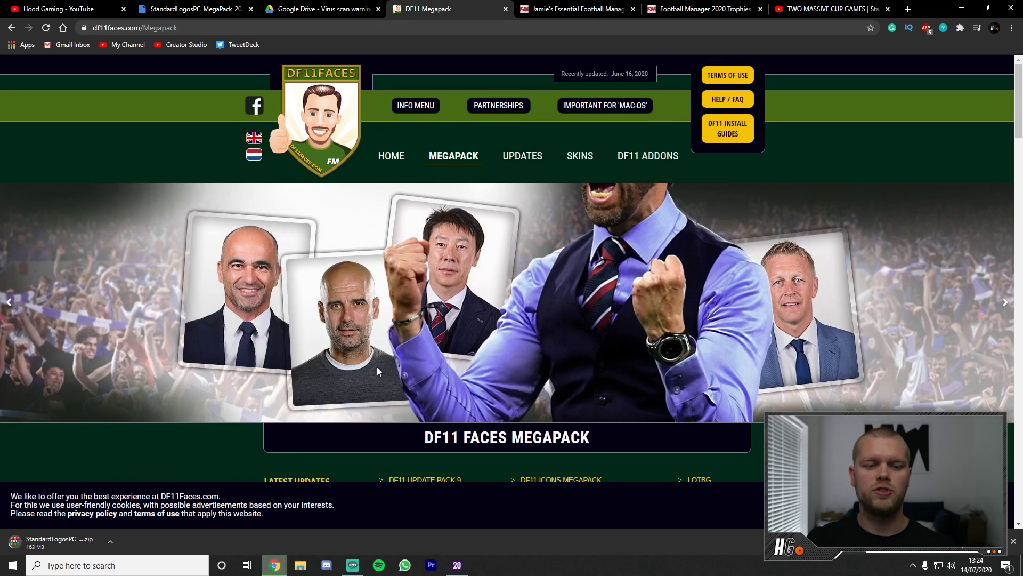
scroll(386, 344, down, 15)
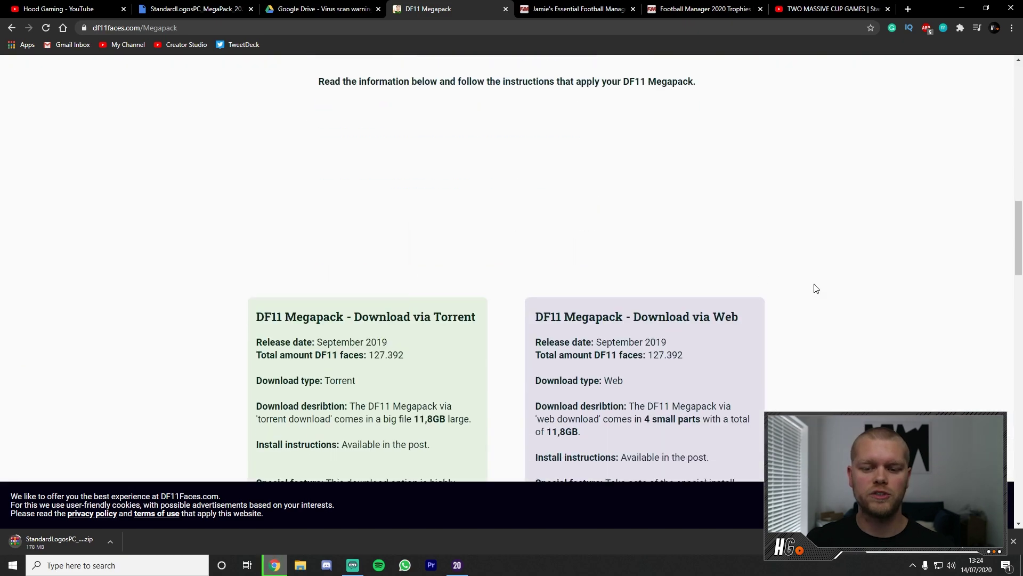
drag(626, 183, 735, 197)
click(734, 194)
click(647, 389)
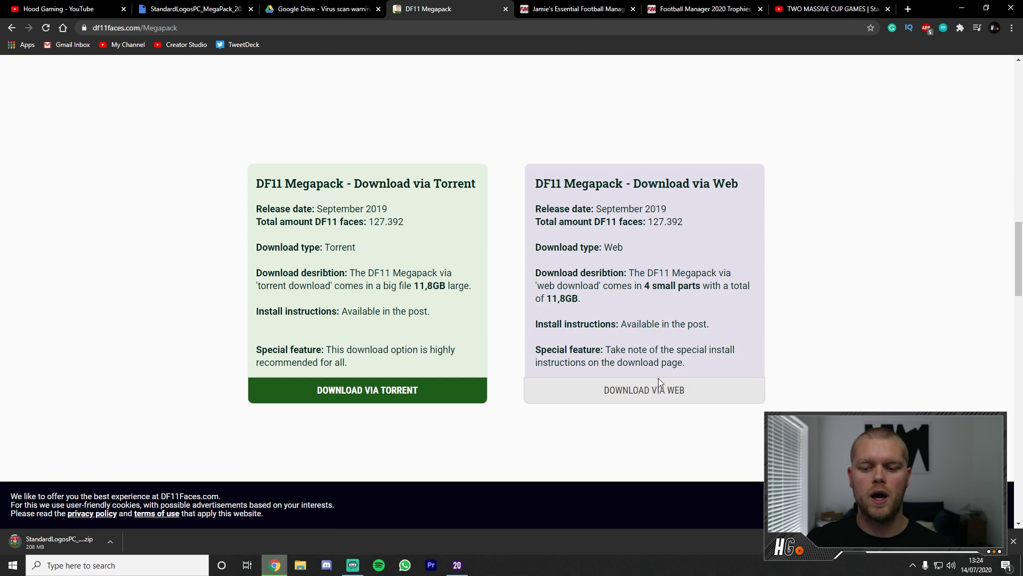
scroll(436, 287, down, 13)
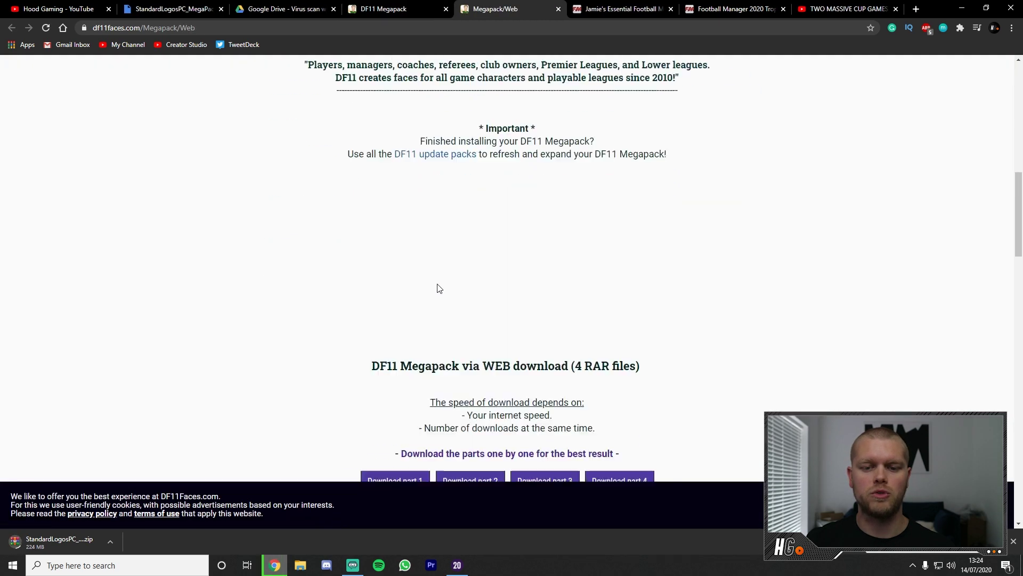
Review the DF11 RAR part 1–4 downloads, then go to Jamie's Essential FM20 Views page.
scroll(727, 259, down, 2)
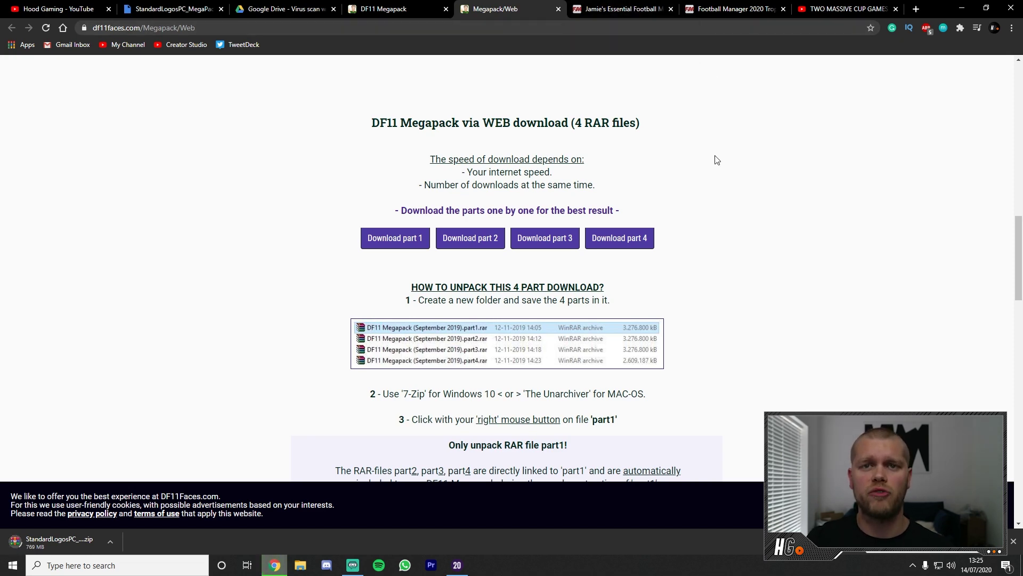
click(603, 11)
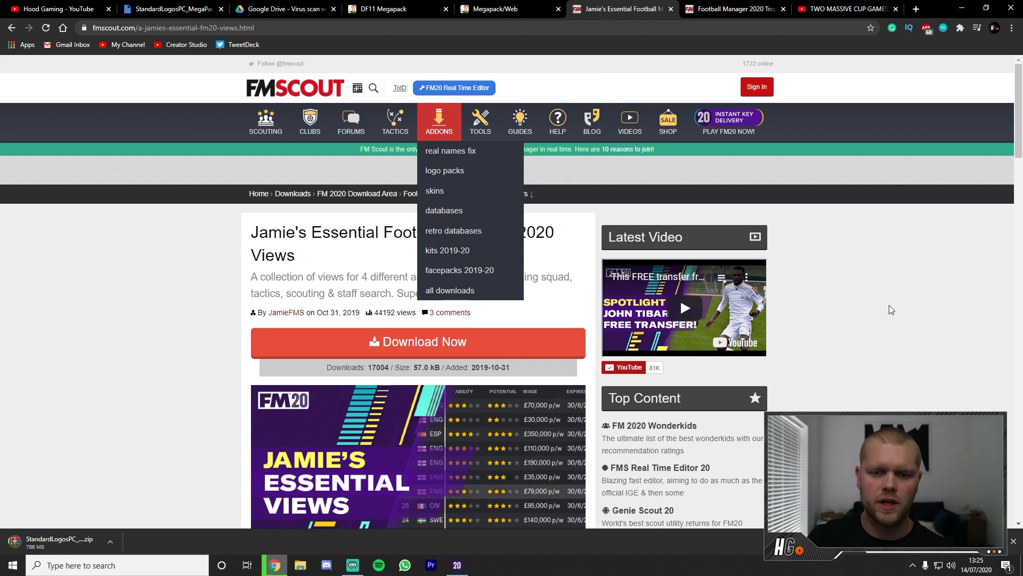
Read down through Jamie's Essential Football Manager 2020 Views article.
scroll(925, 321, down, 1)
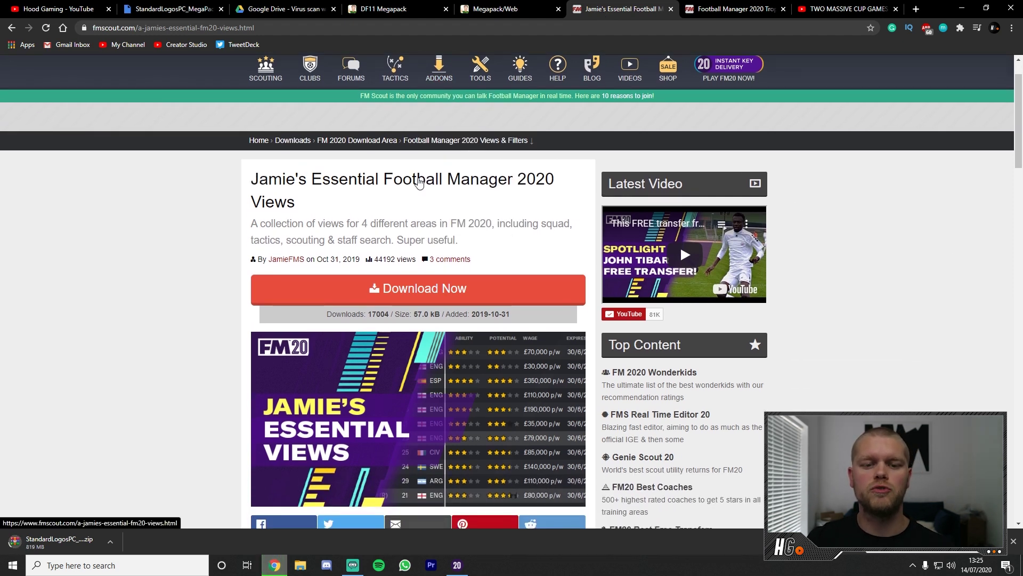
scroll(181, 305, down, 4)
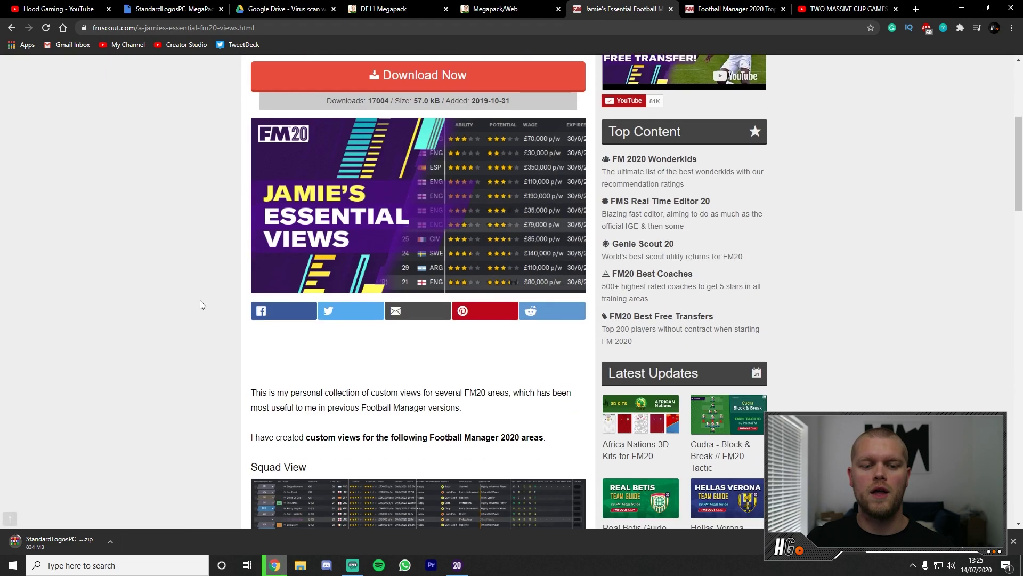
scroll(62, 288, down, 5)
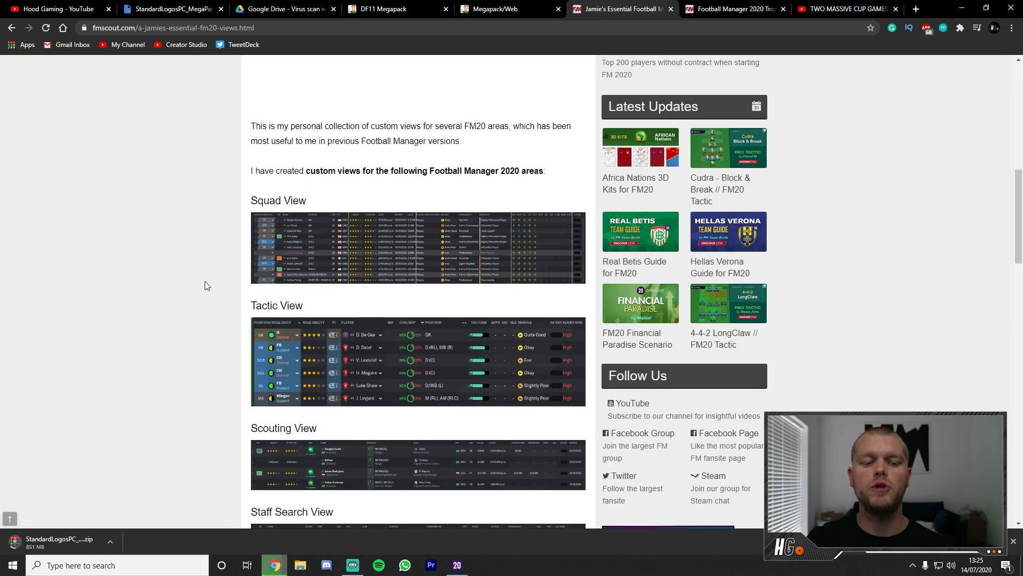
scroll(206, 274, down, 2)
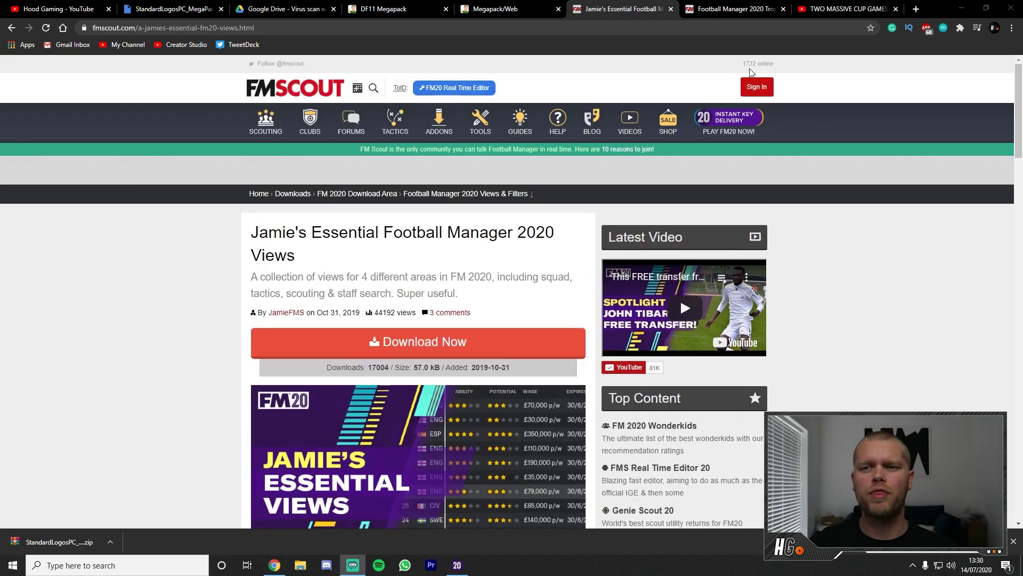
Bring up the Football Manager 2020 Trophies Megapack page and look over its title.
click(736, 9)
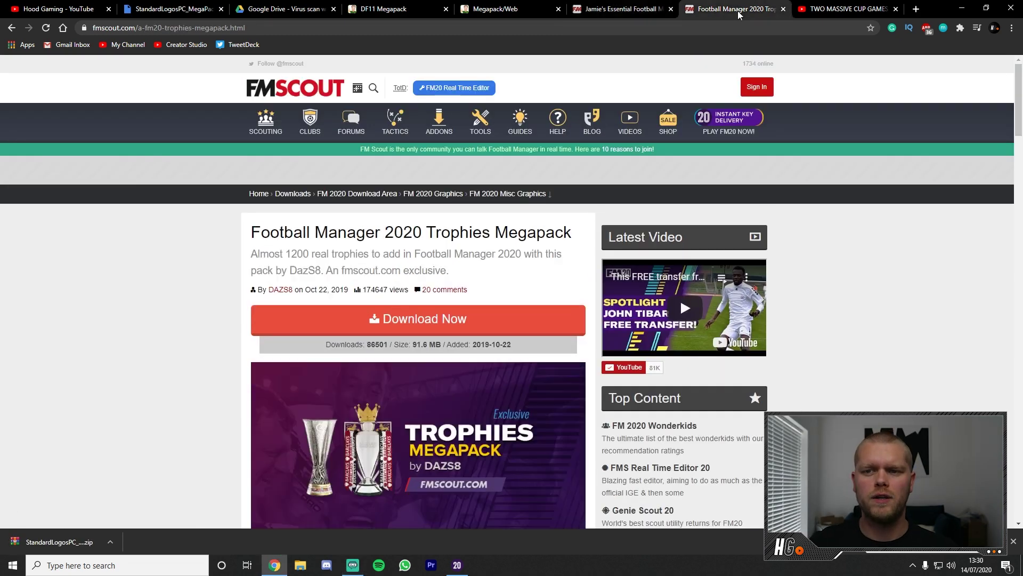
drag(357, 233, 426, 235)
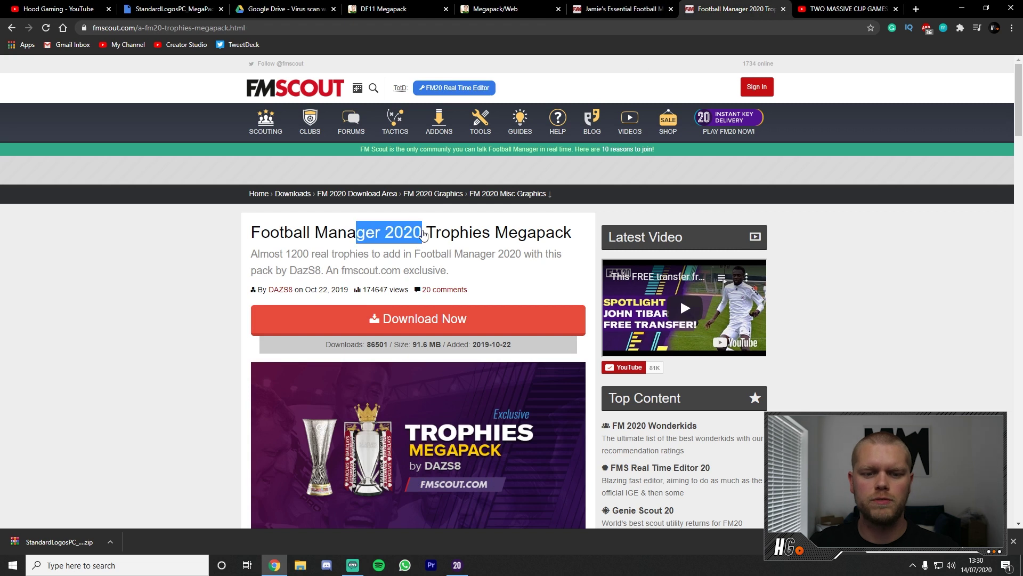
click(216, 249)
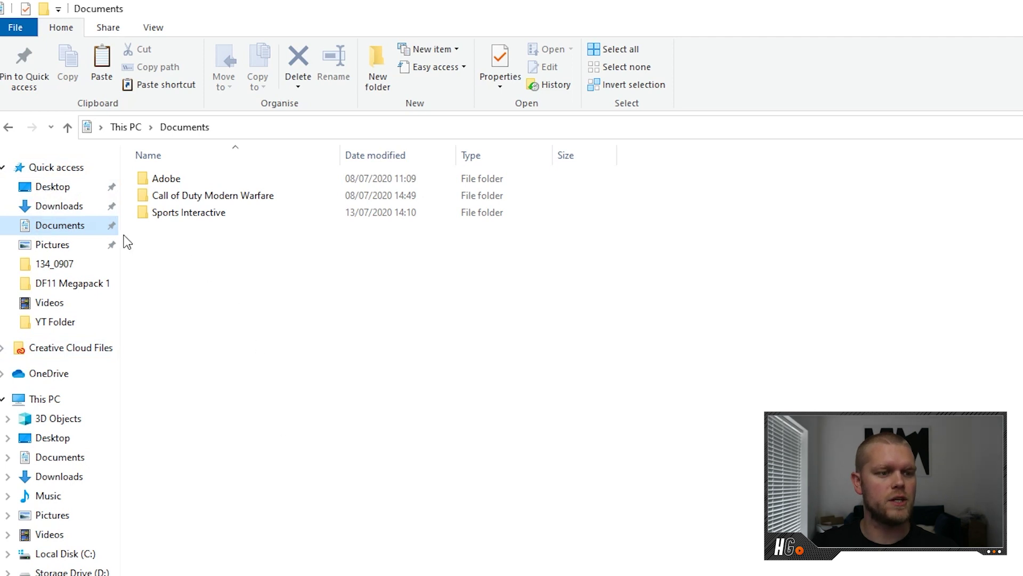
Navigate Documents > Sports Interactive > Football Manager 2020 > editor data in File Explorer.
double_click(208, 215)
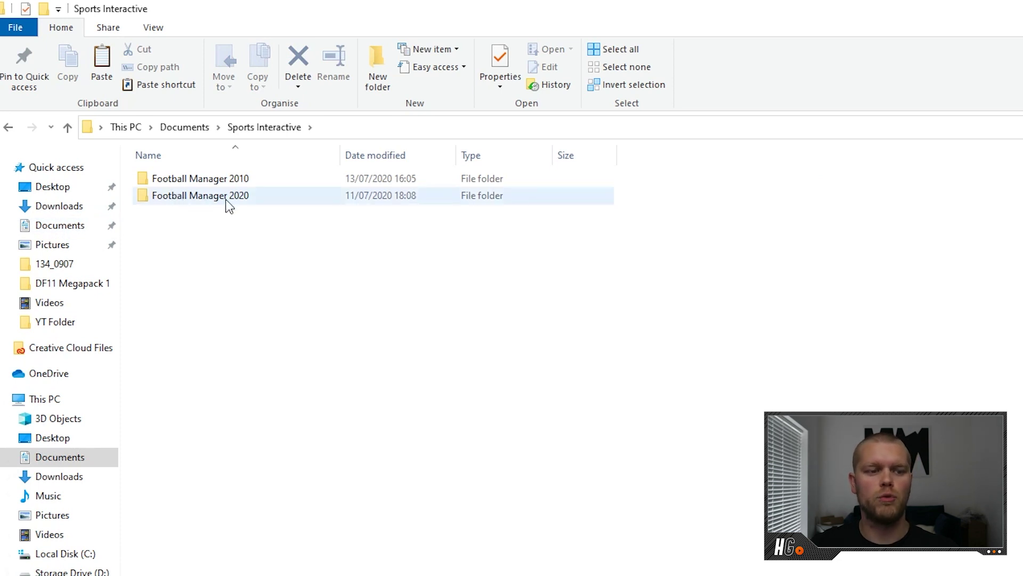
click(225, 198)
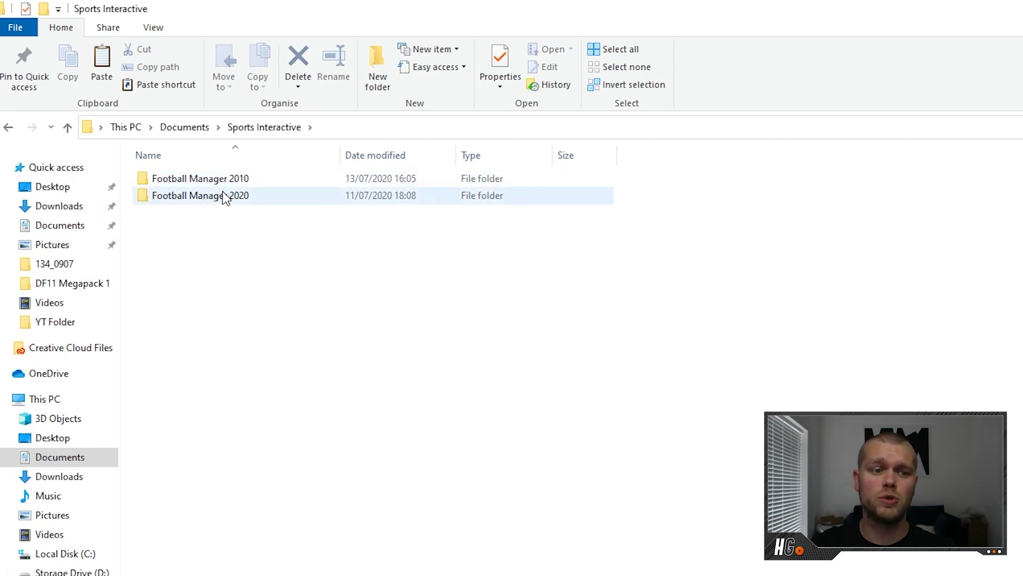
double_click(224, 198)
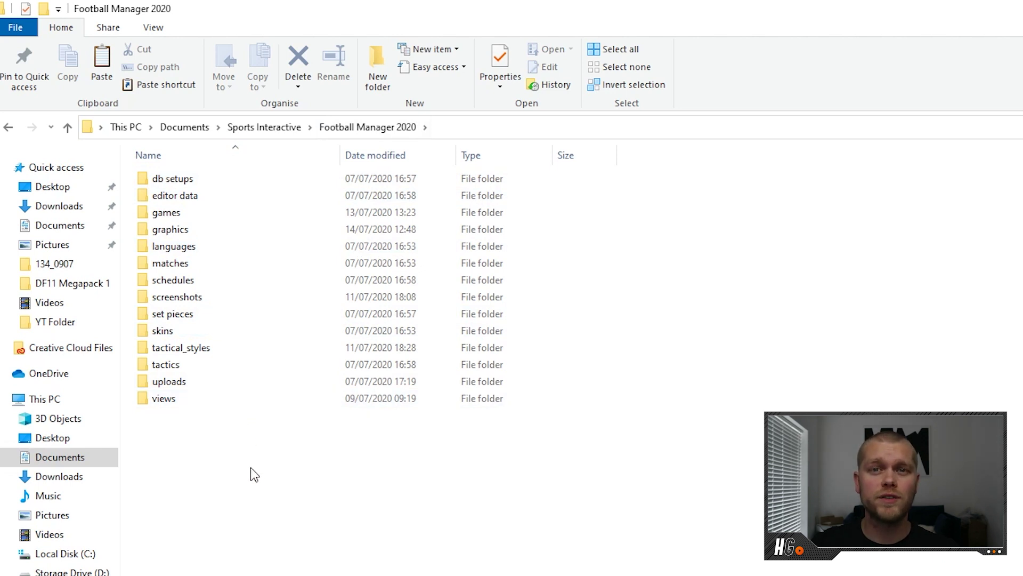
double_click(188, 196)
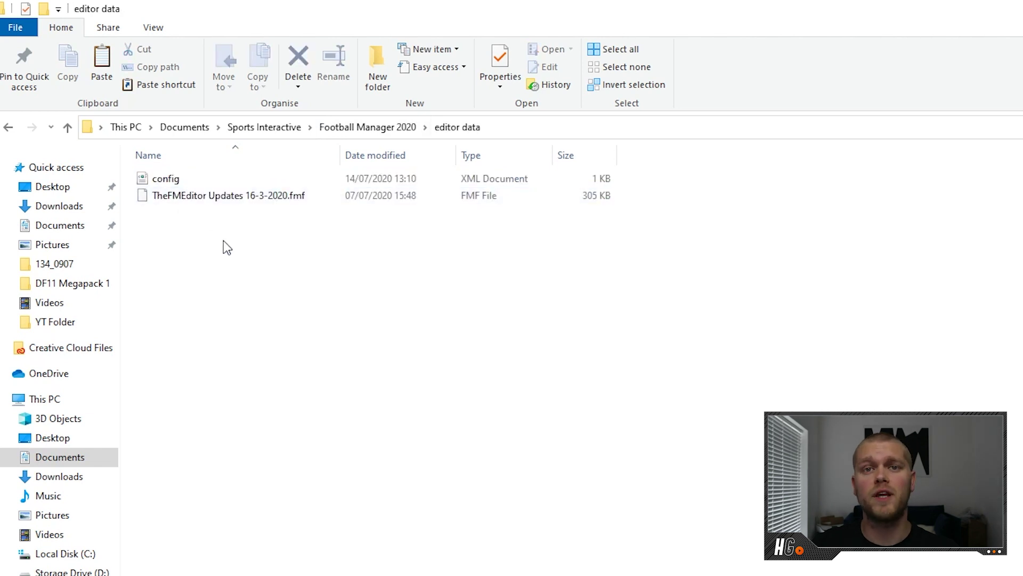